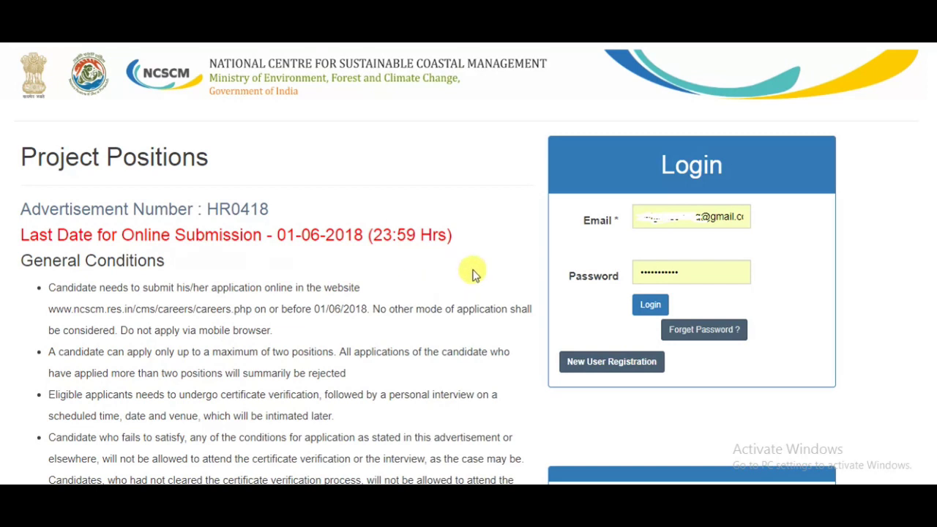
# Log in to the project positions portal with the prefilled e-mail and password, and view the dashboard
pyautogui.click(600, 357)
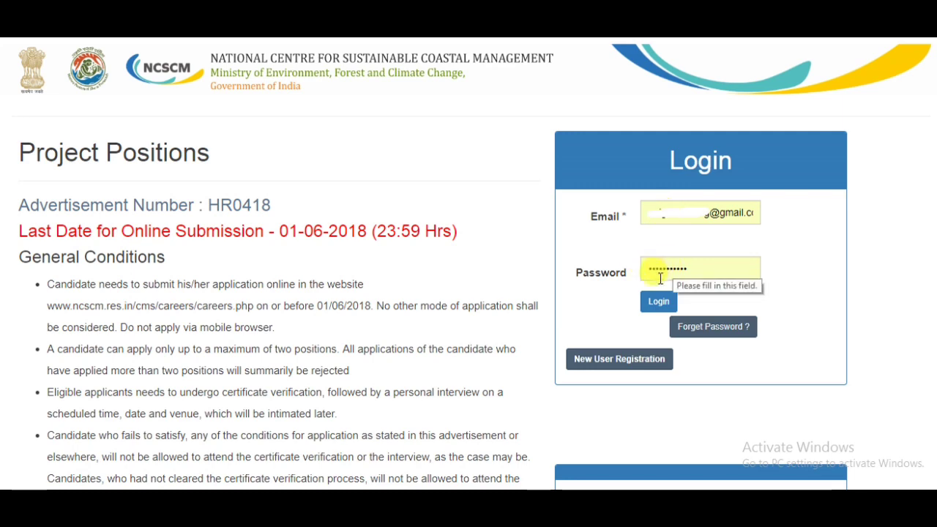
pyautogui.click(657, 305)
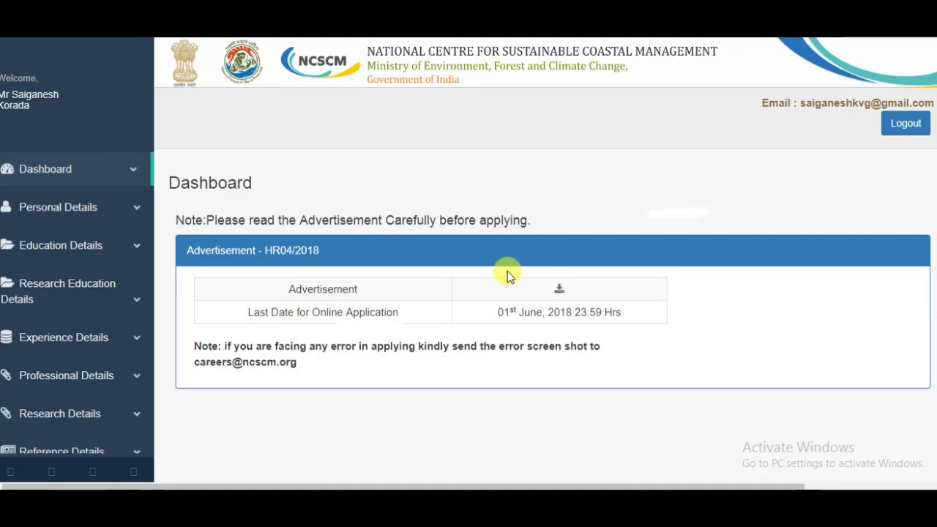
pyautogui.scroll(-1, 510, 276)
pyautogui.scroll(1, 509, 275)
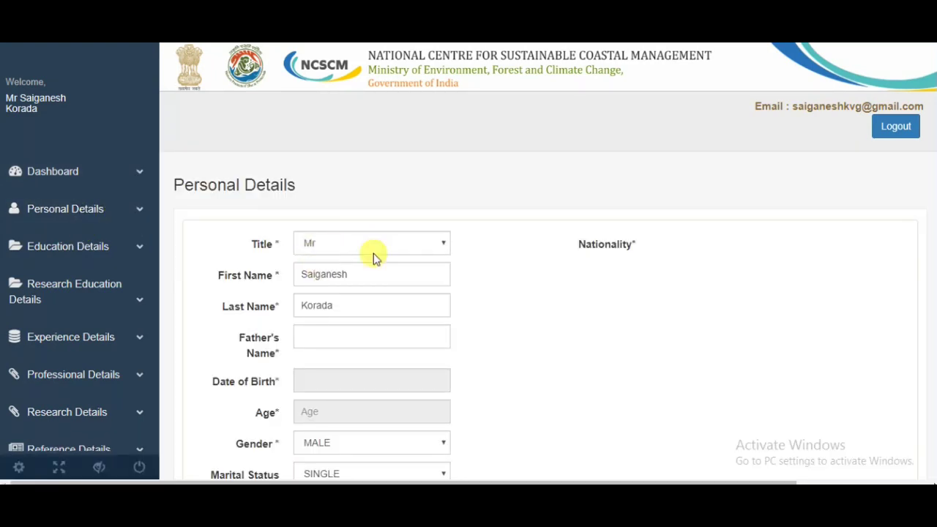
# Go through the Personal Details form down to the communication and permanent addresses, and submit it
pyautogui.scroll(-2, 373, 256)
pyautogui.scroll(1, 373, 253)
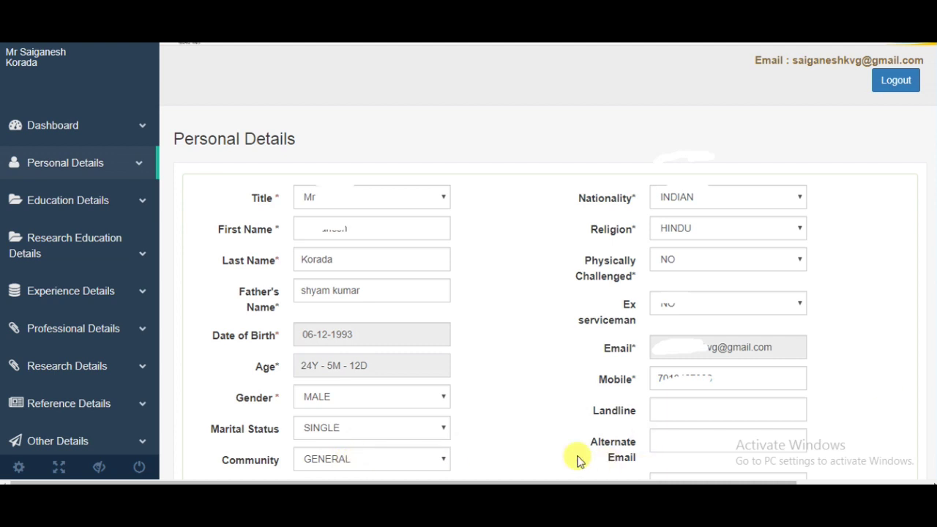
pyautogui.scroll(-5, 548, 263)
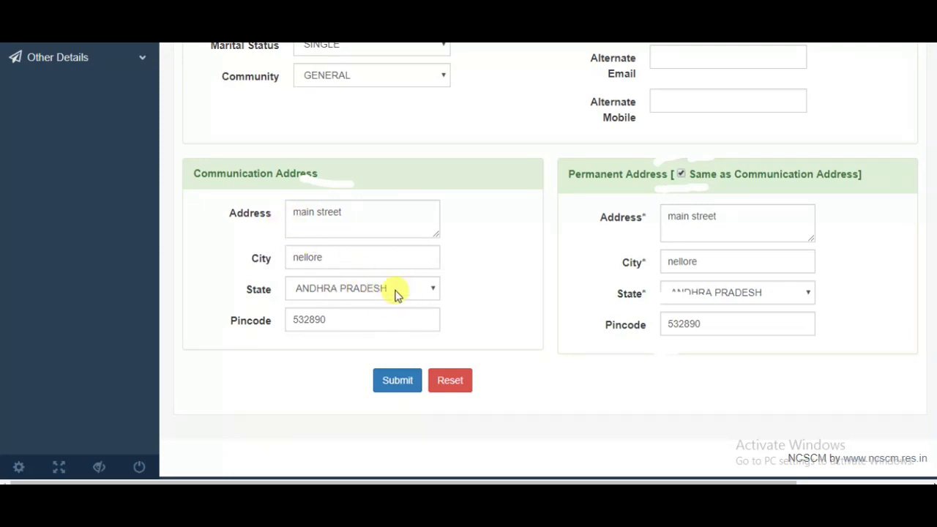
pyautogui.click(391, 379)
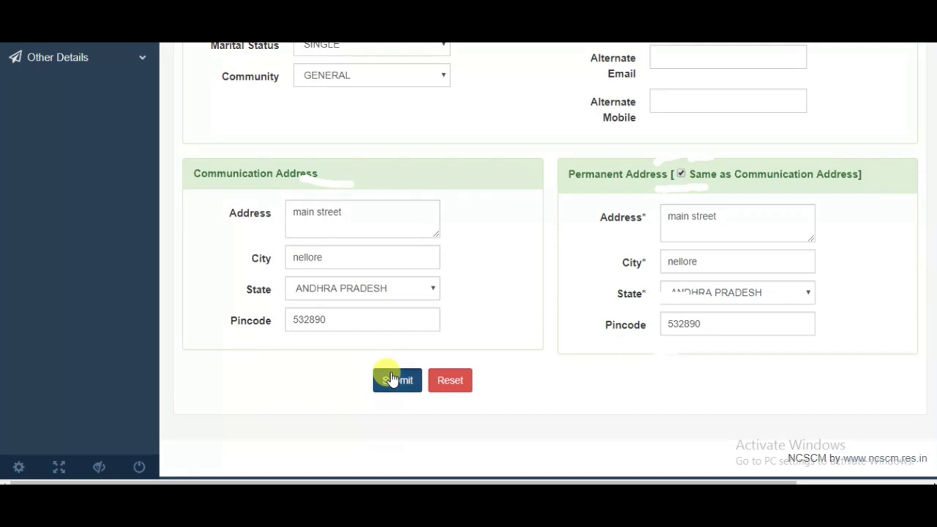
# Review the submitted personal details together with the uploaded photo, signature and addresses
pyautogui.scroll(4, 714, 369)
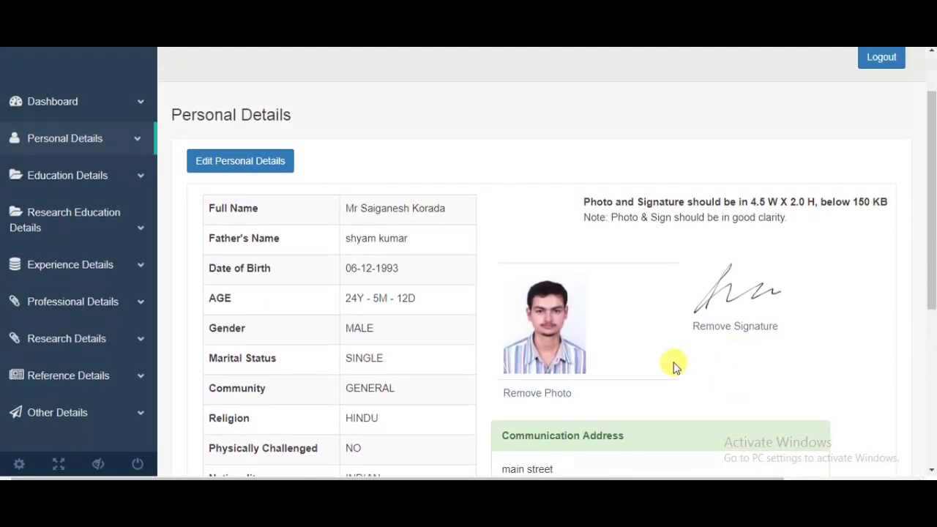
pyautogui.scroll(-2, 675, 367)
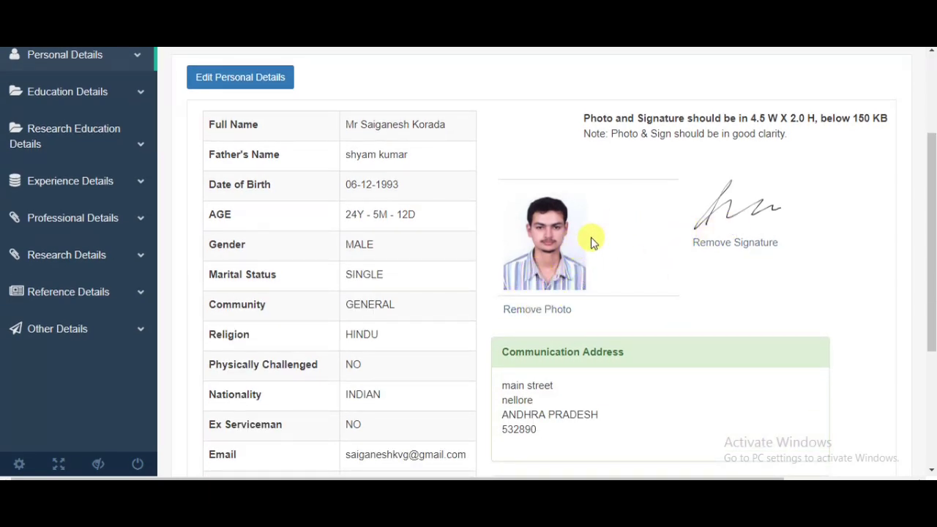
pyautogui.scroll(-3, 778, 217)
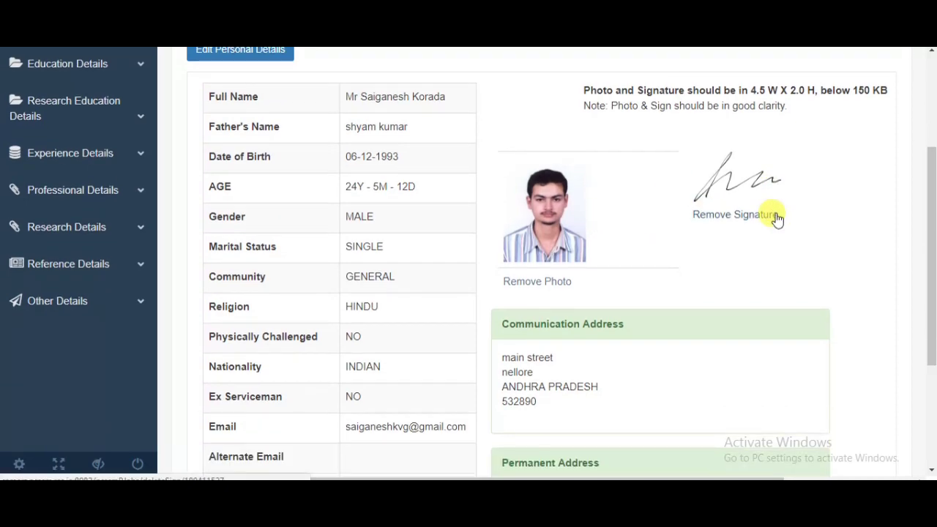
pyautogui.scroll(5, 778, 217)
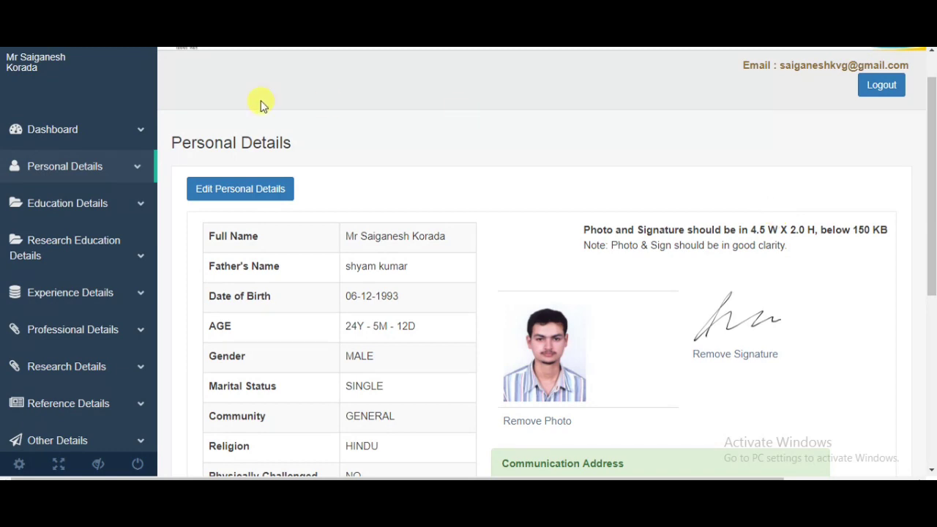
# Go to the Education Details section and start a new education entry
pyautogui.click(101, 209)
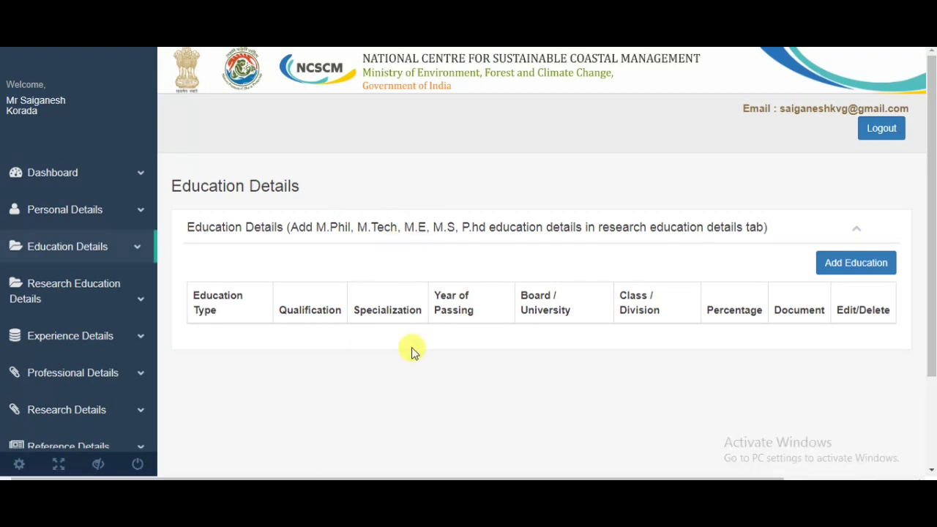
pyautogui.scroll(-2, 407, 349)
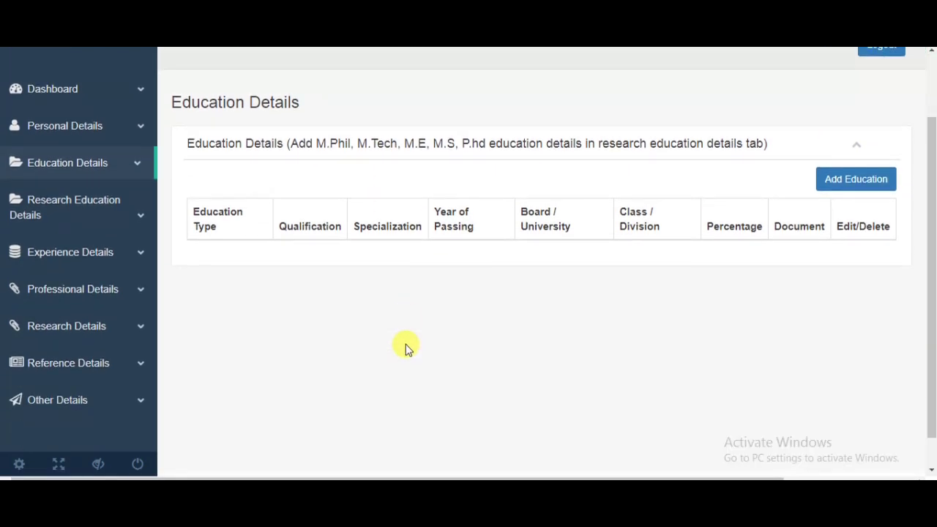
pyautogui.scroll(2, 408, 348)
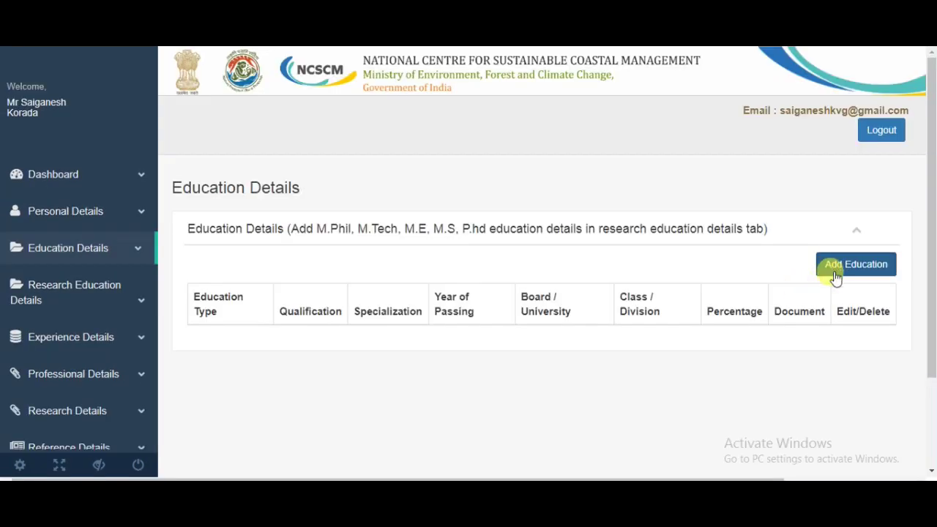
pyautogui.click(830, 267)
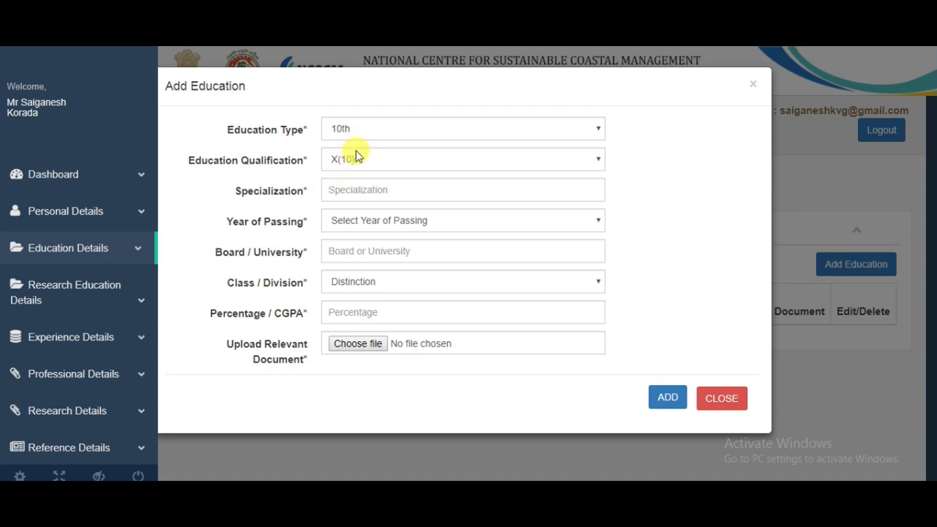
# Set the entry's education type to 10th and its specialization to matriculation
pyautogui.click(375, 133)
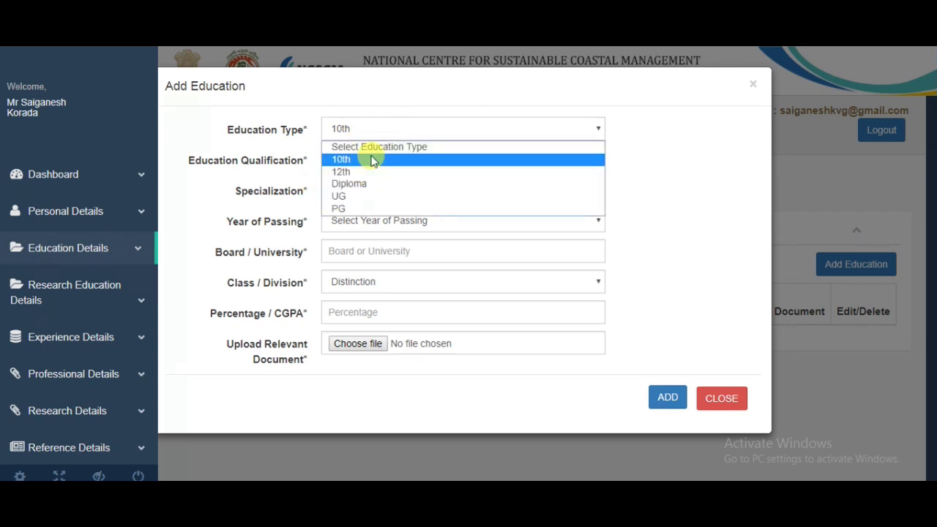
pyautogui.click(372, 159)
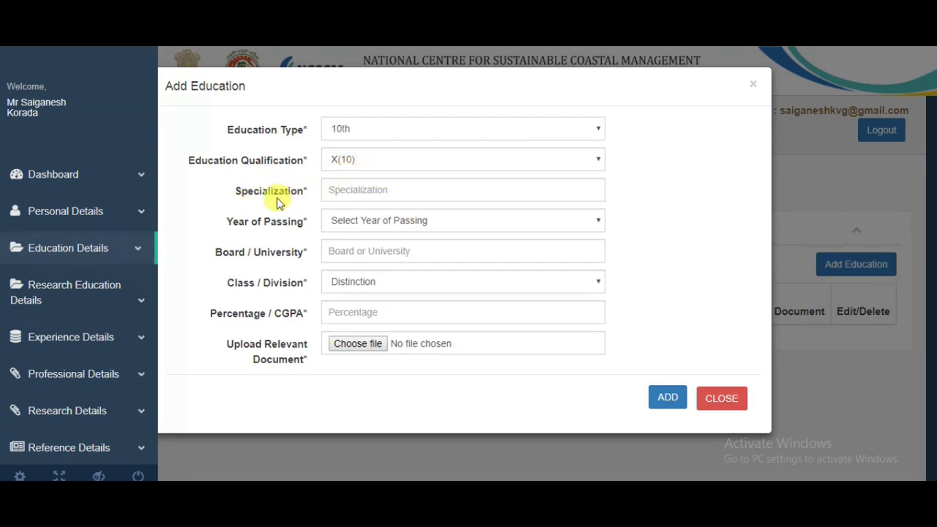
pyautogui.click(372, 186)
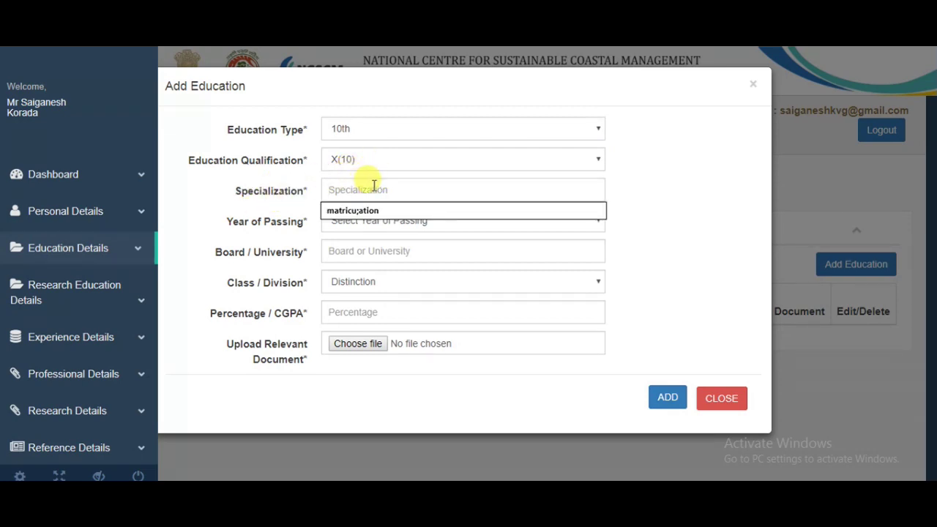
pyautogui.write('matriculation')
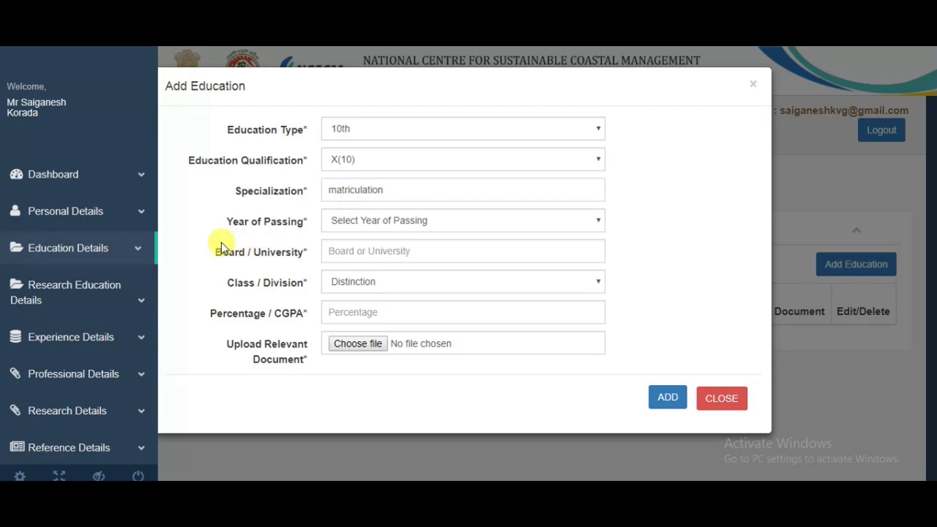
# Look through the year of passing, board, class and percentage fields of the education entry
pyautogui.click(373, 251)
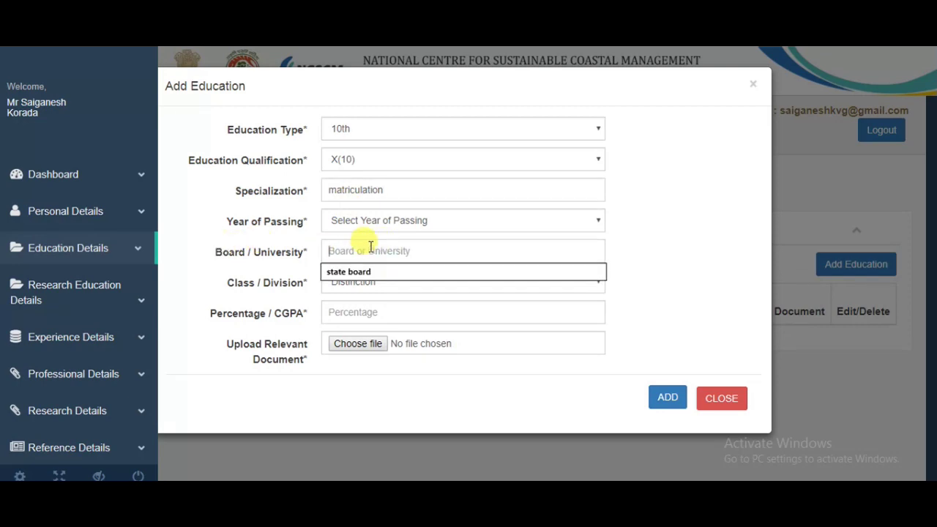
pyautogui.click(333, 220)
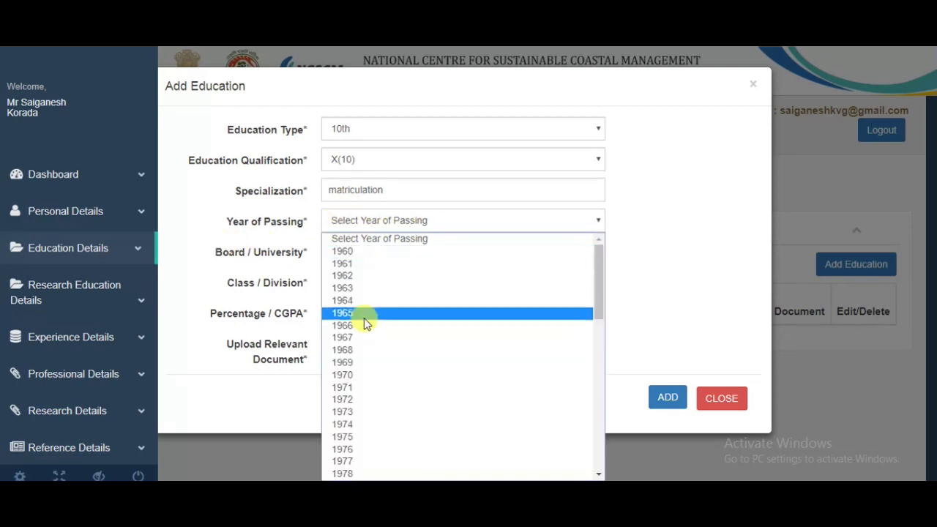
pyautogui.click(711, 178)
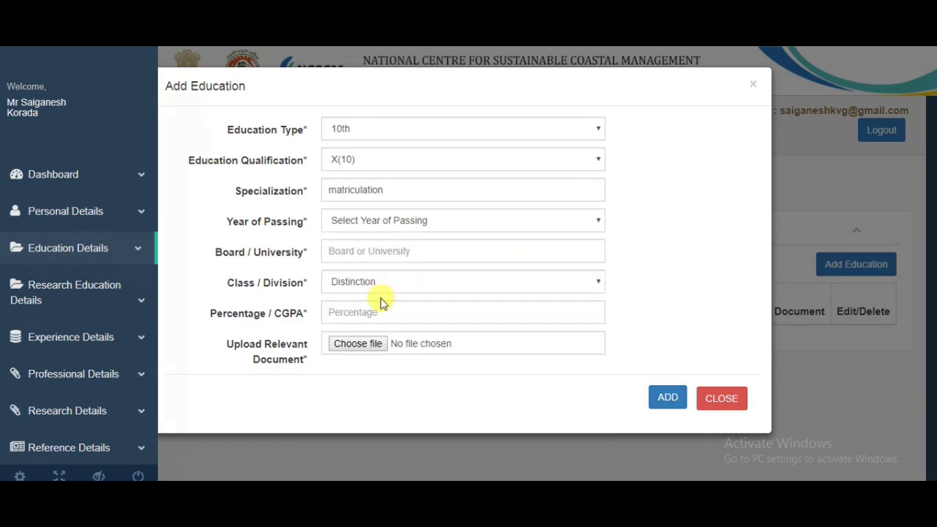
pyautogui.click(340, 282)
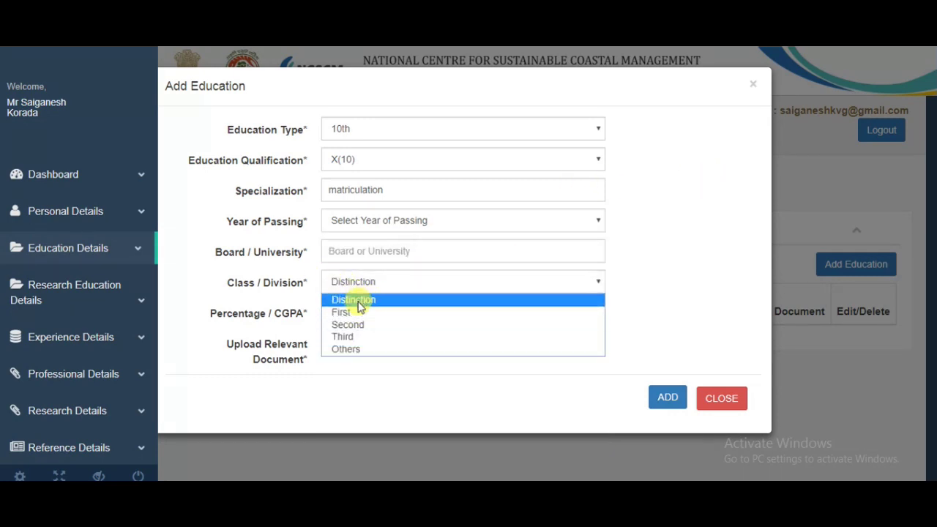
pyautogui.click(692, 207)
pyautogui.click(335, 313)
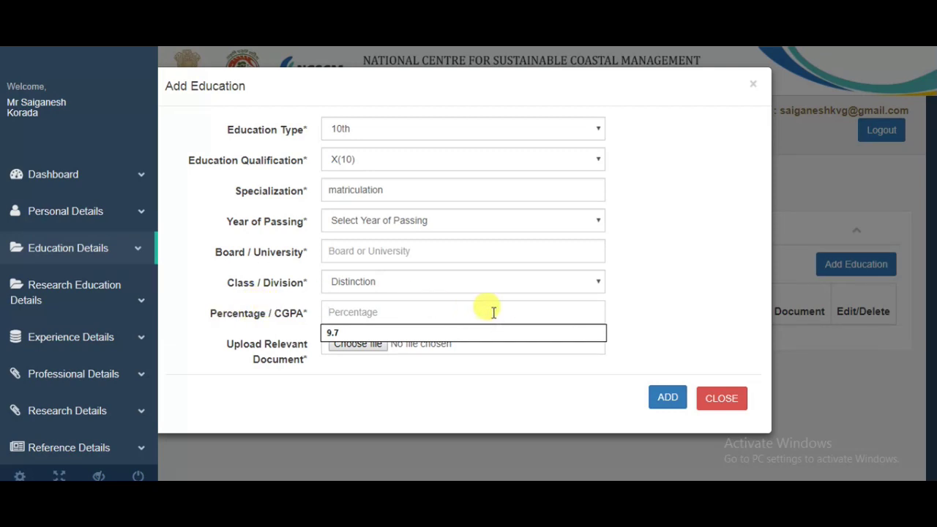
pyautogui.click(725, 282)
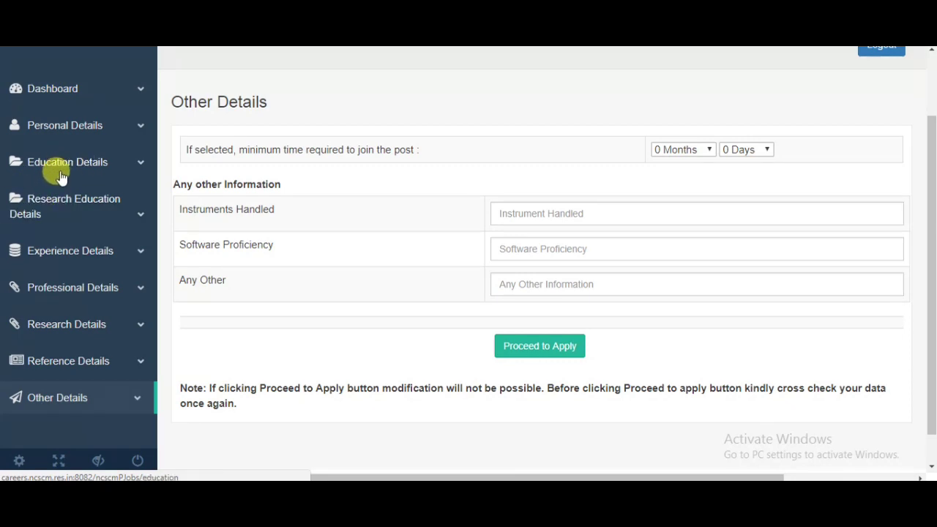
# Proceed to apply from the Other Details section with the joining time left at 0 months and 0 days, and confirm the submission
pyautogui.click(91, 407)
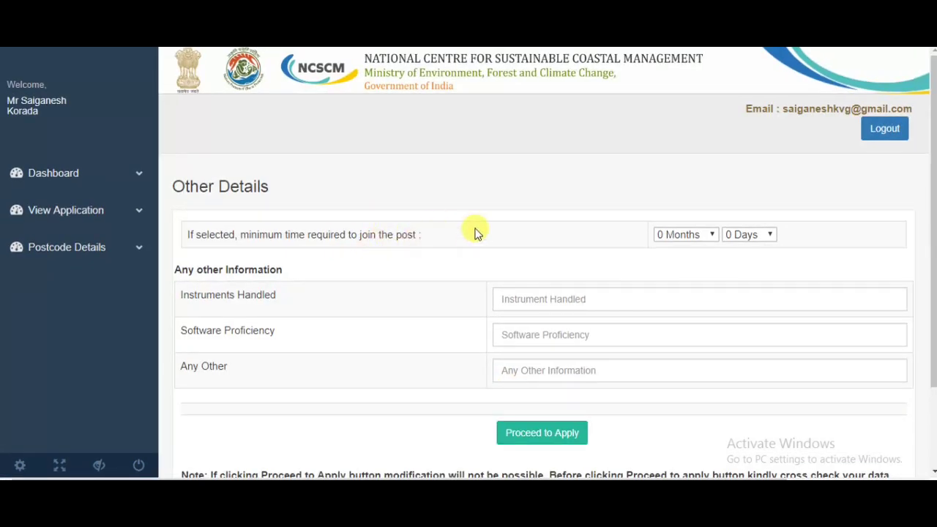
pyautogui.click(687, 236)
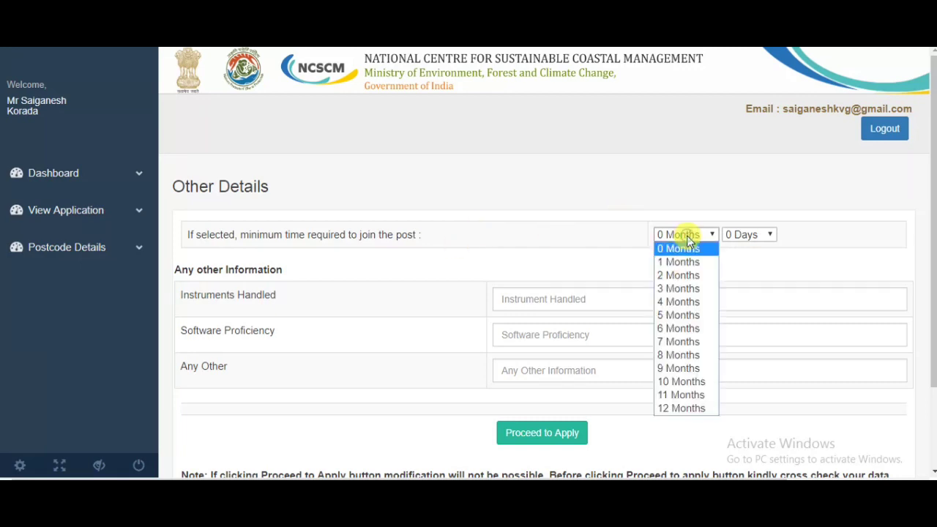
pyautogui.click(571, 238)
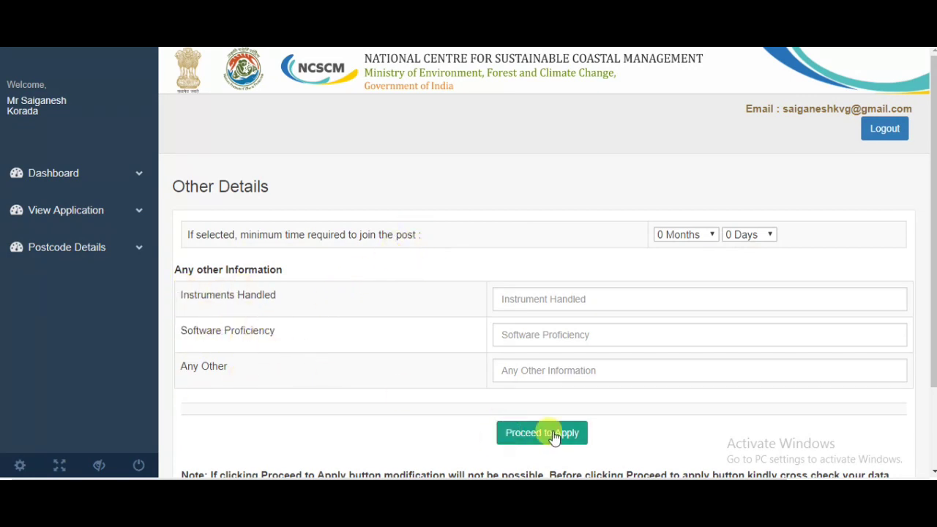
pyautogui.click(517, 436)
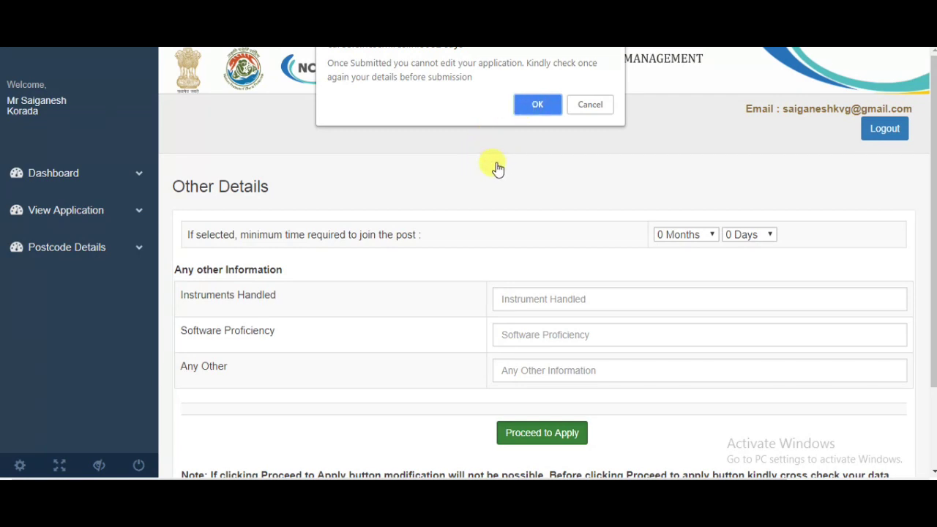
pyautogui.click(537, 106)
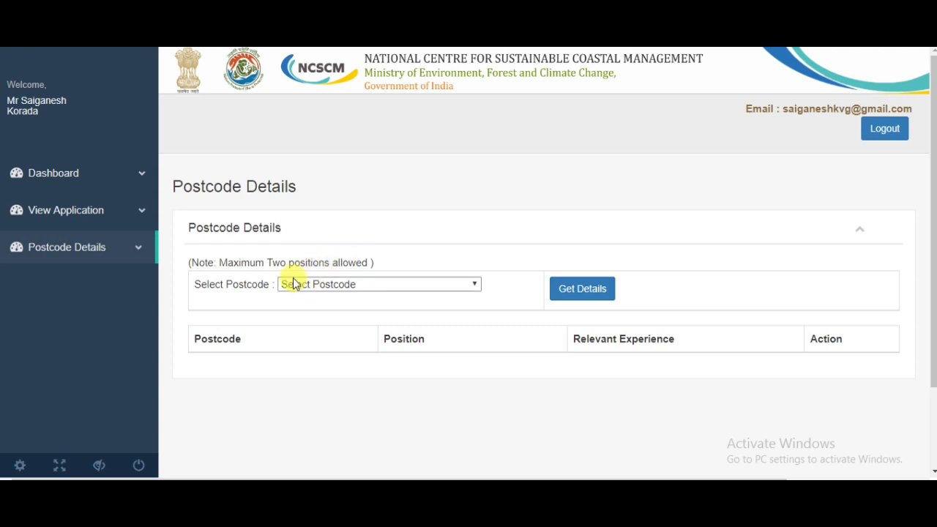
# Select postcode 1804103 (Multi Tasking Staff) and get the details of that position
pyautogui.click(305, 285)
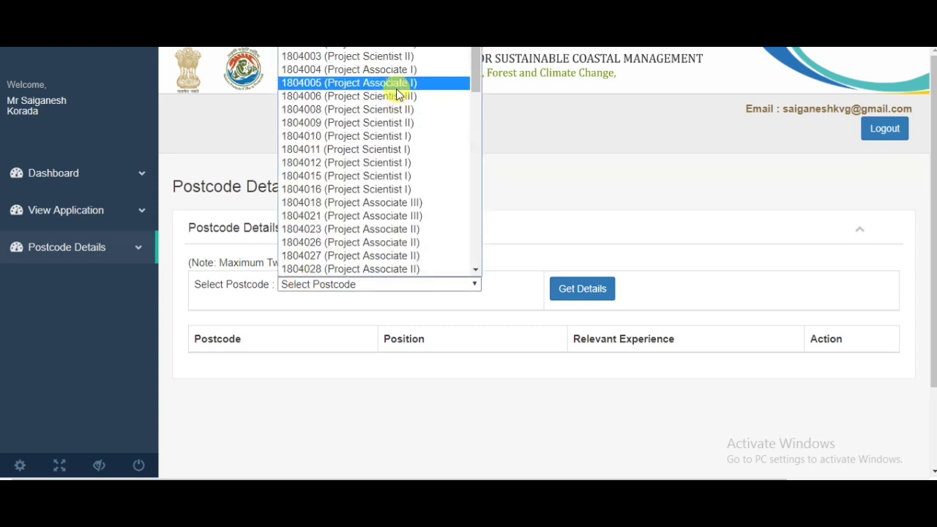
pyautogui.press('Down')
pyautogui.press('Down')
pyautogui.press('Down')
pyautogui.press('Down')
pyautogui.press('Down')
pyautogui.press('Down')
pyautogui.press('Down')
pyautogui.press('Down')
pyautogui.press('Down')
pyautogui.press('Down')
pyautogui.press('Down')
pyautogui.press('Down')
pyautogui.press('Down')
pyautogui.press('Down')
pyautogui.press('Down')
pyautogui.press('Down')
pyautogui.press('Down')
pyautogui.press('Down')
pyautogui.press('Down')
pyautogui.press('Down')
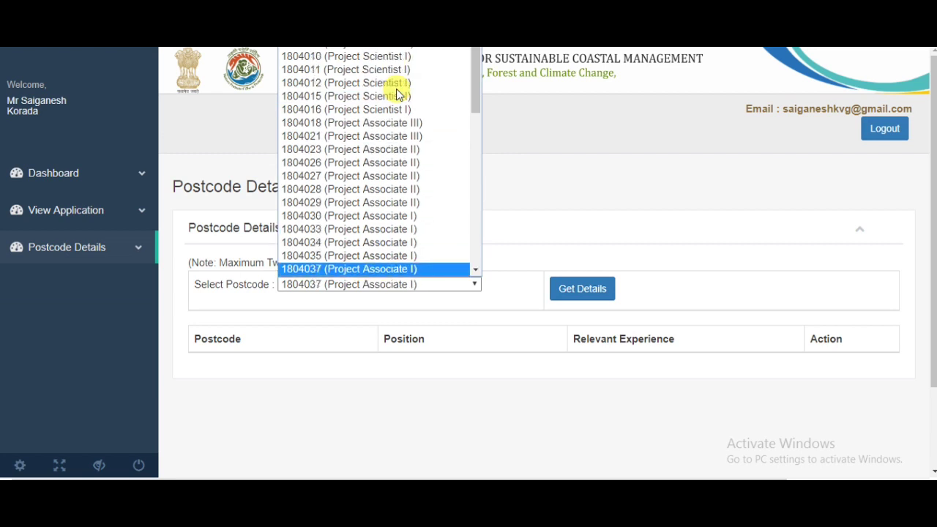
pyautogui.press('Down')
pyautogui.press('Down')
pyautogui.press('Down')
pyautogui.press('Down')
pyautogui.press('Down')
pyautogui.press('Down')
pyautogui.press('Down')
pyautogui.press('Down')
pyautogui.press('Down')
pyautogui.press('Down')
pyautogui.press('Down')
pyautogui.press('Down')
pyautogui.press('Down')
pyautogui.press('Down')
pyautogui.press('Down')
pyautogui.press('Down')
pyautogui.press('Down')
pyautogui.press('Down')
pyautogui.press('Down')
pyautogui.press('Down')
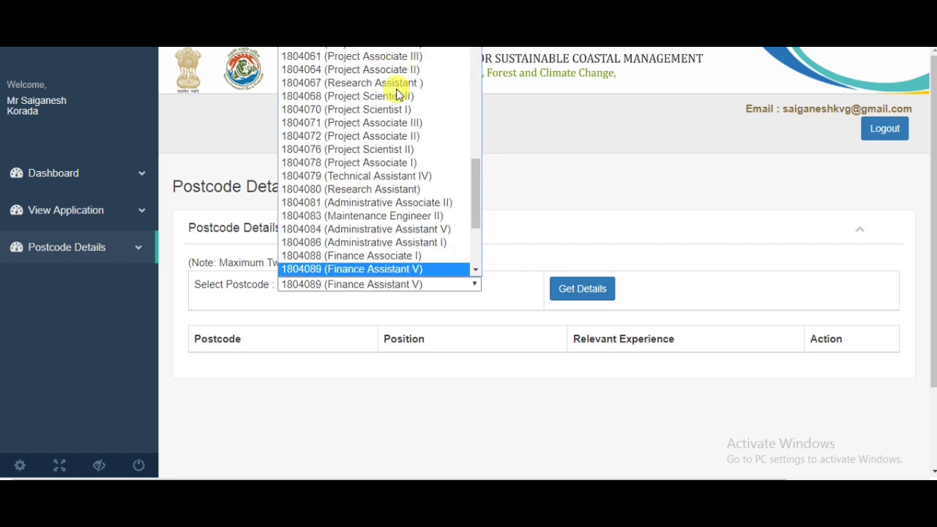
pyautogui.press('Up')
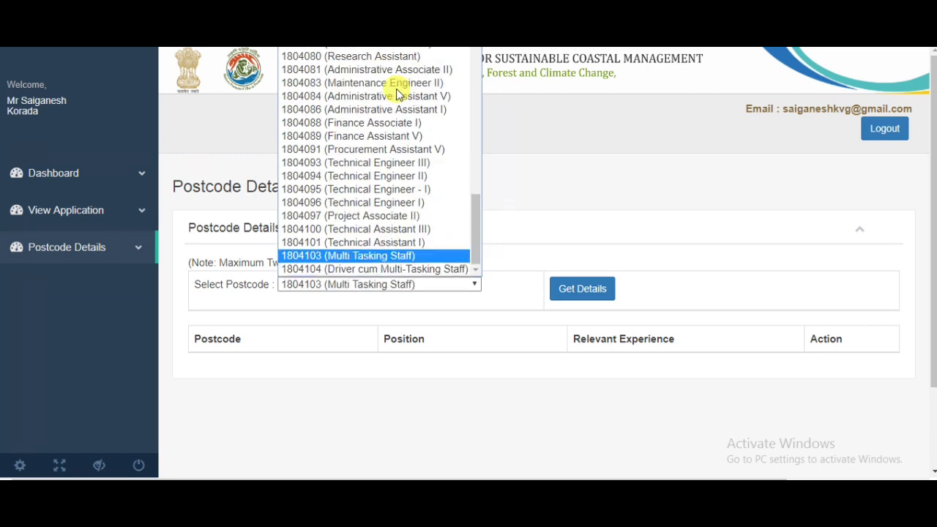
pyautogui.click(362, 256)
pyautogui.click(598, 293)
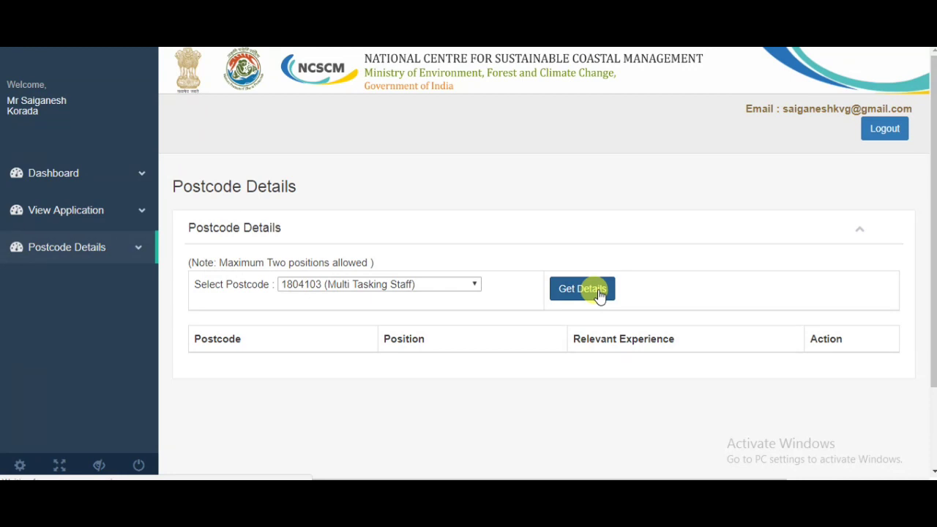
pyautogui.scroll(-1, 479, 446)
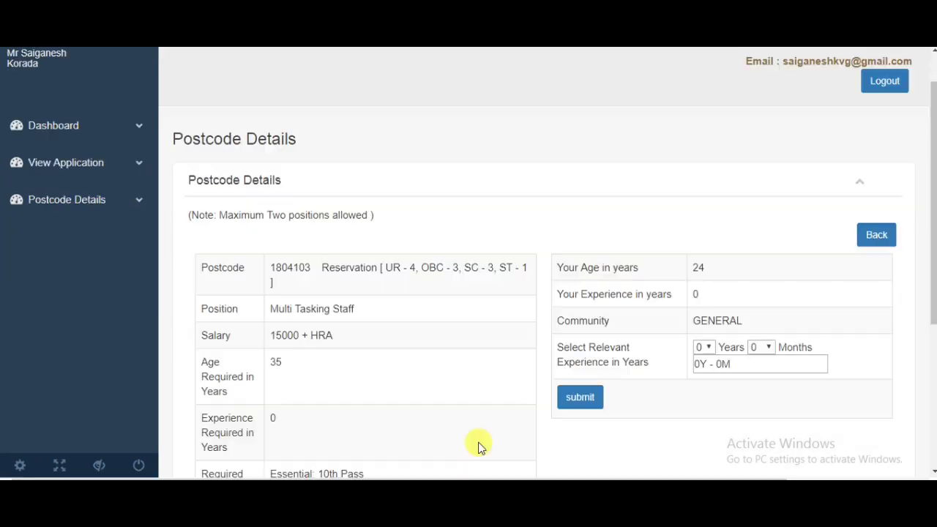
# Submit the Multi Tasking Staff post with relevant experience left at 0 years and 0 months, and make the confirmed final submission
pyautogui.scroll(-3, 479, 446)
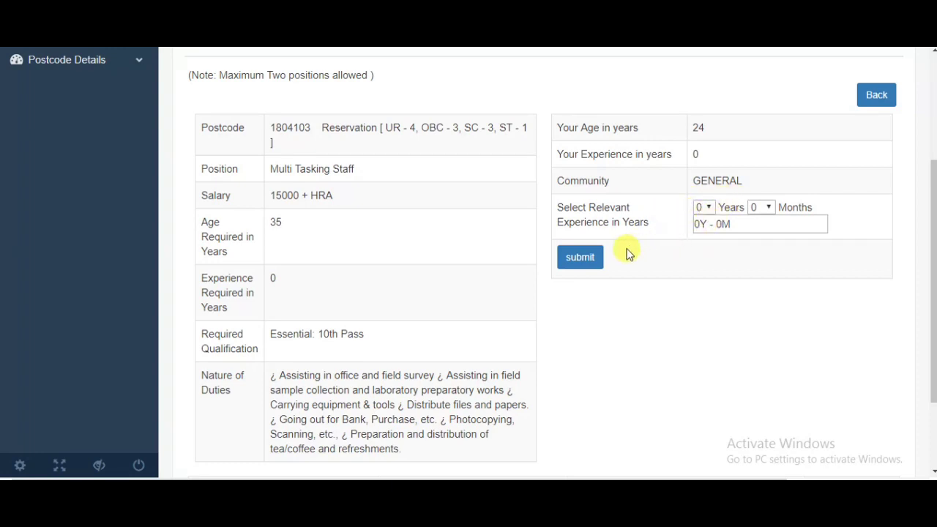
pyautogui.click(579, 260)
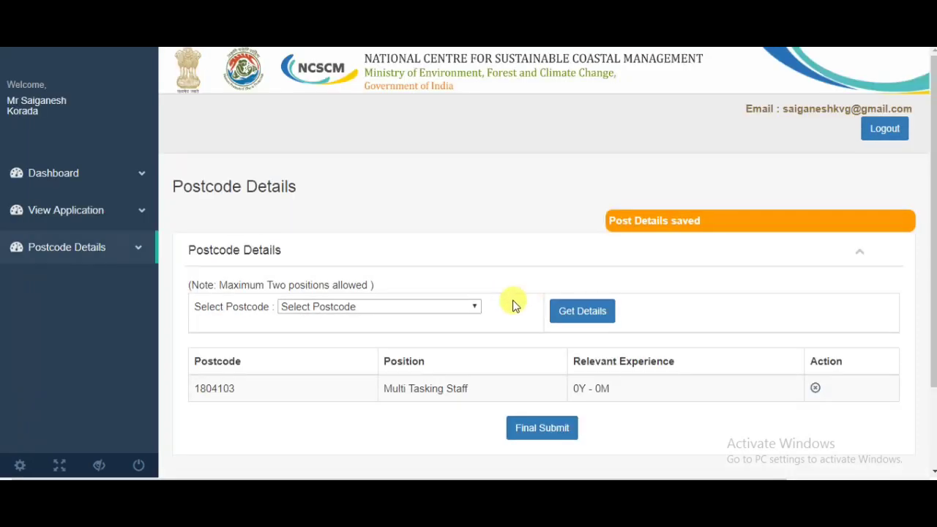
pyautogui.scroll(-2, 512, 306)
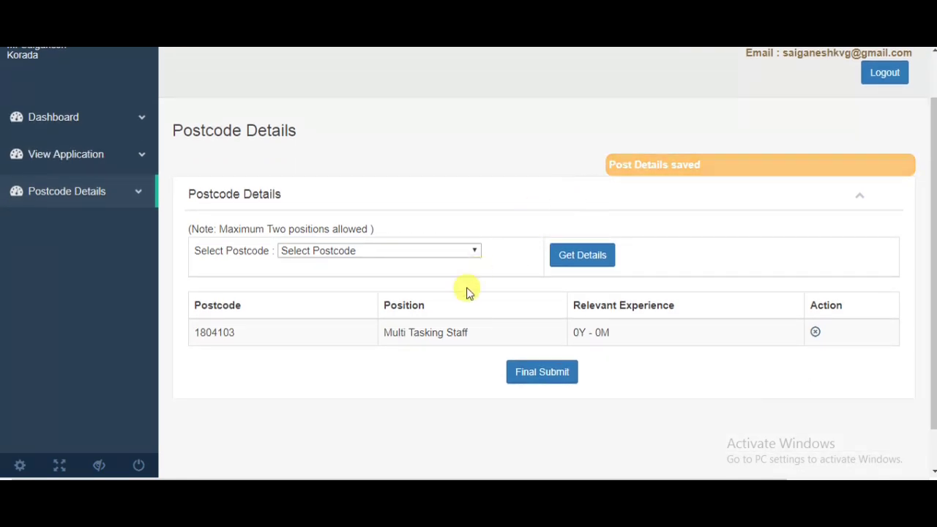
pyautogui.click(541, 375)
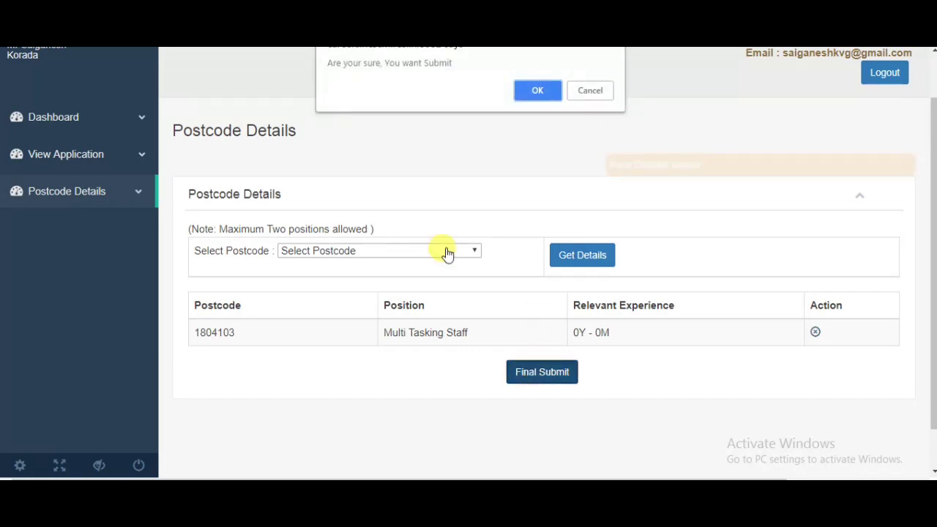
pyautogui.click(527, 91)
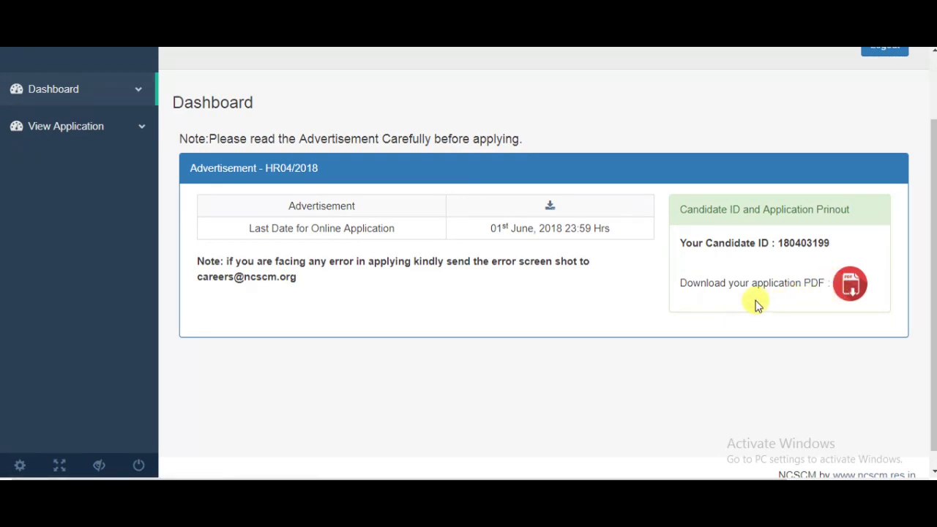
pyautogui.scroll(2, 366, 215)
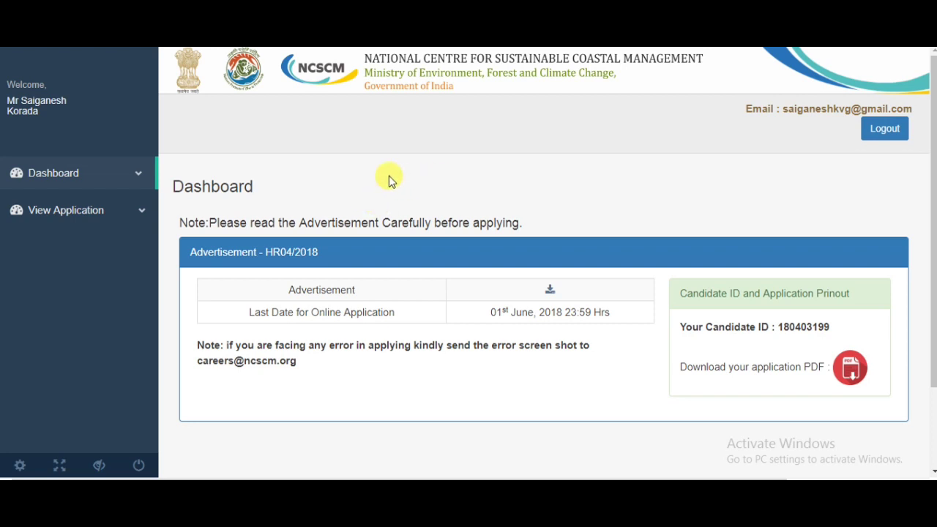
pyautogui.tripleClick(329, 184)
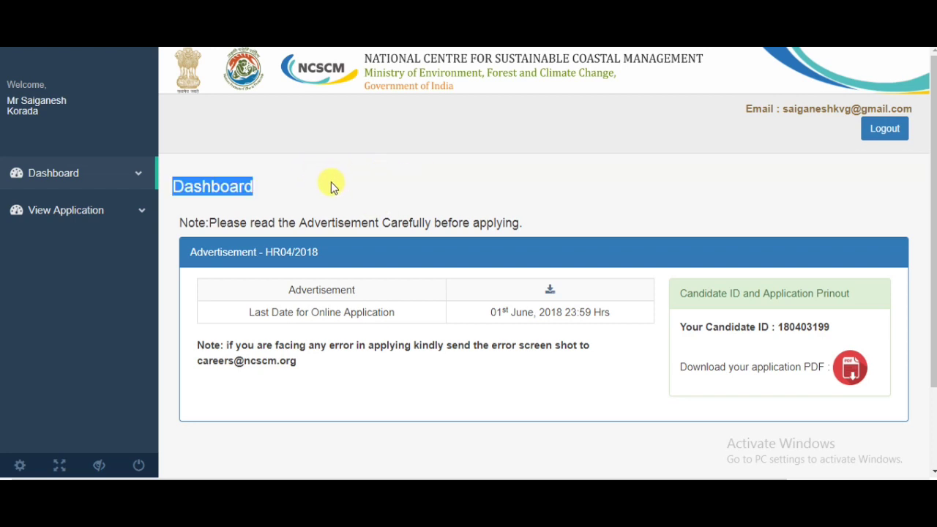
pyautogui.click(288, 175)
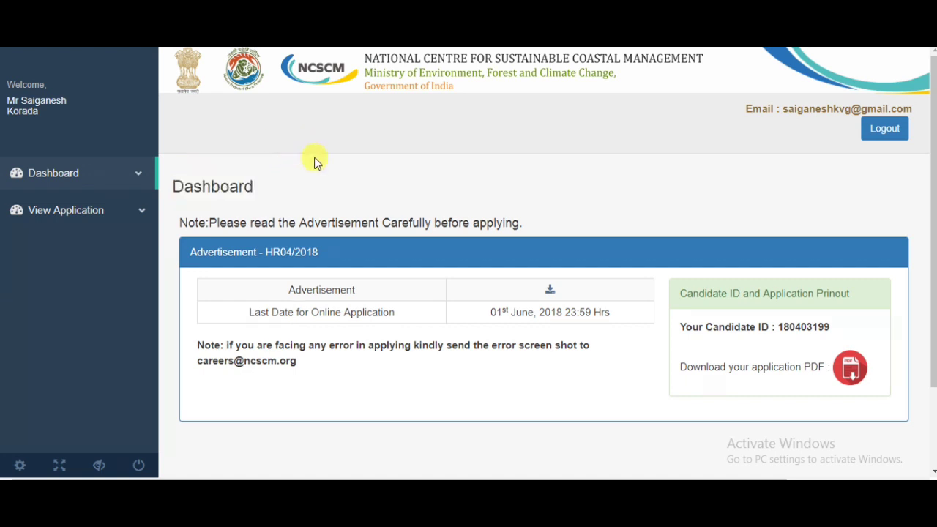